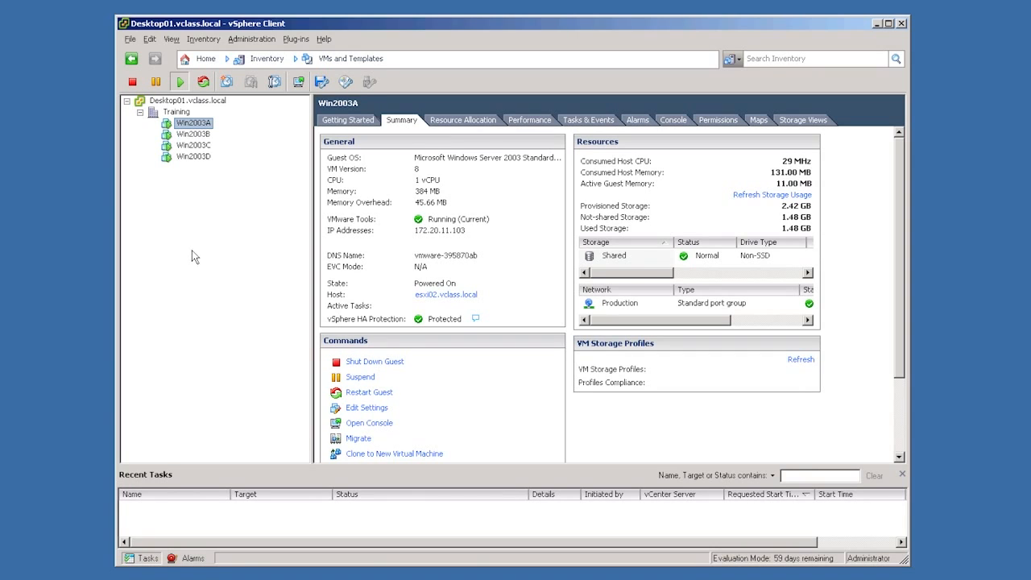
- Switch to the Hosts and Clusters inventory and open the networking configuration of host esxi01.vclass.local
left_click(348, 64)
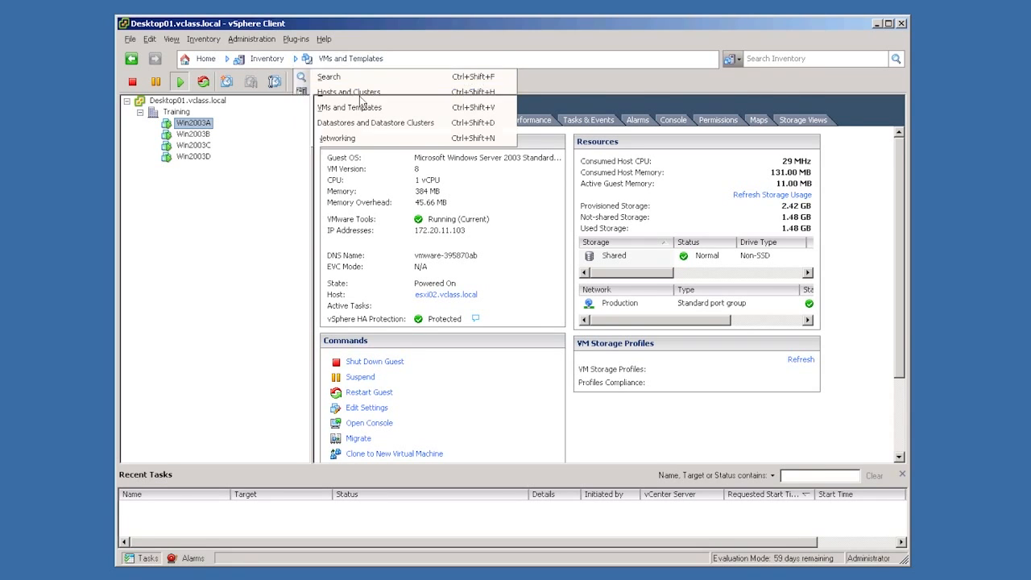
left_click(360, 94)
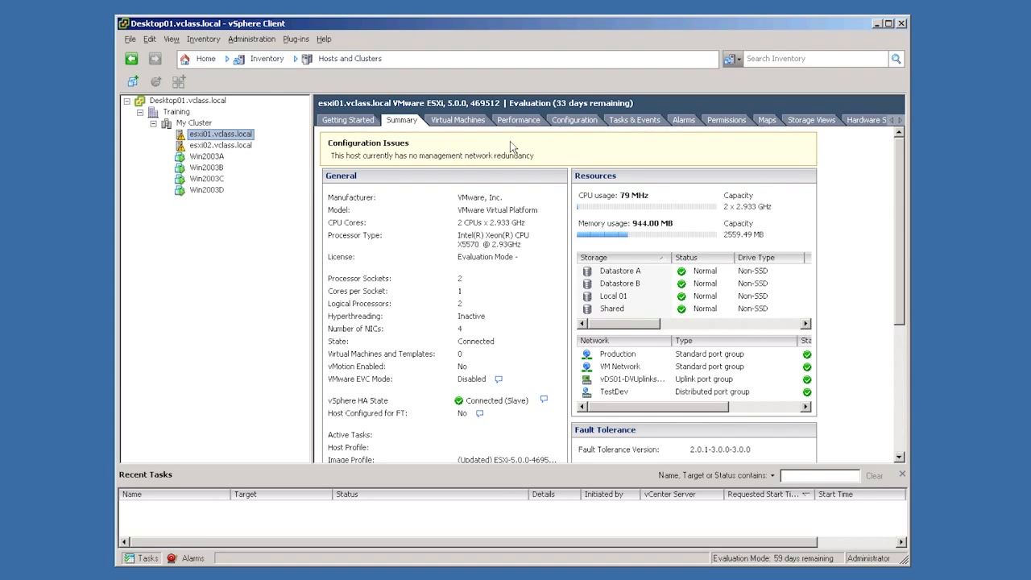
left_click(575, 121)
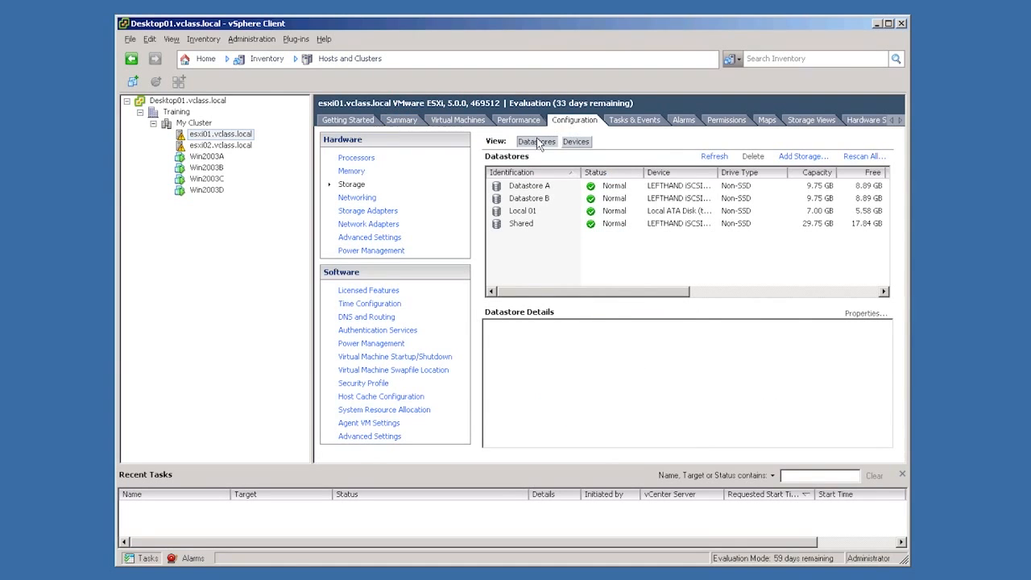
left_click(369, 199)
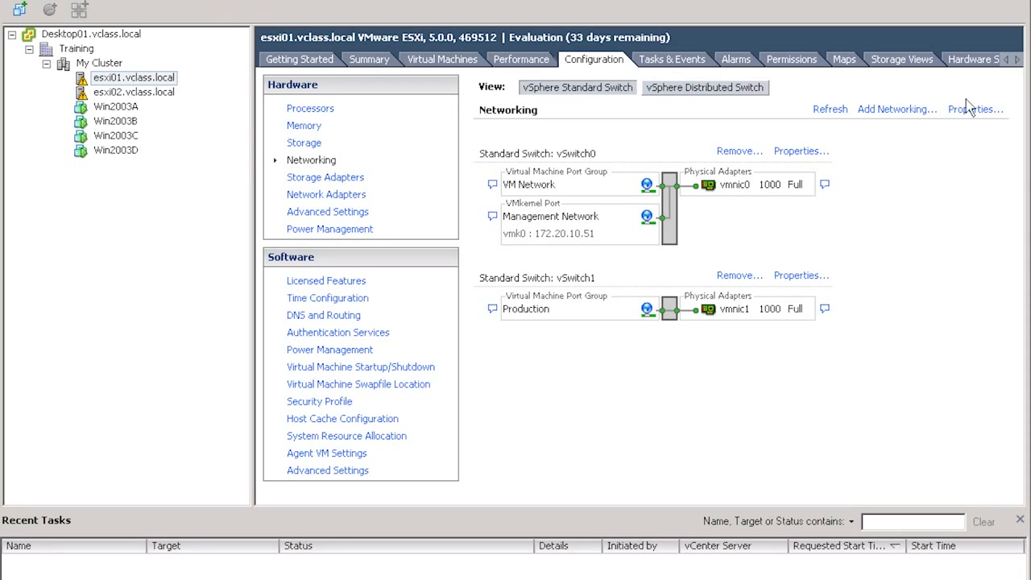
- Start adding a VMkernel connection on esxi01, creating a new vSphere standard switch that uses vmnic2
left_click(880, 109)
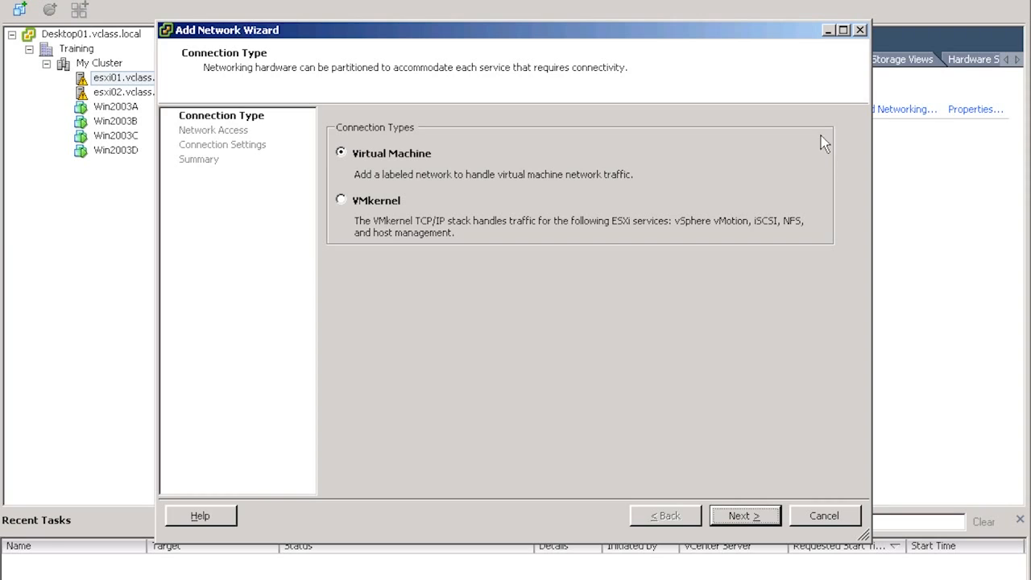
left_click(395, 203)
left_click(738, 524)
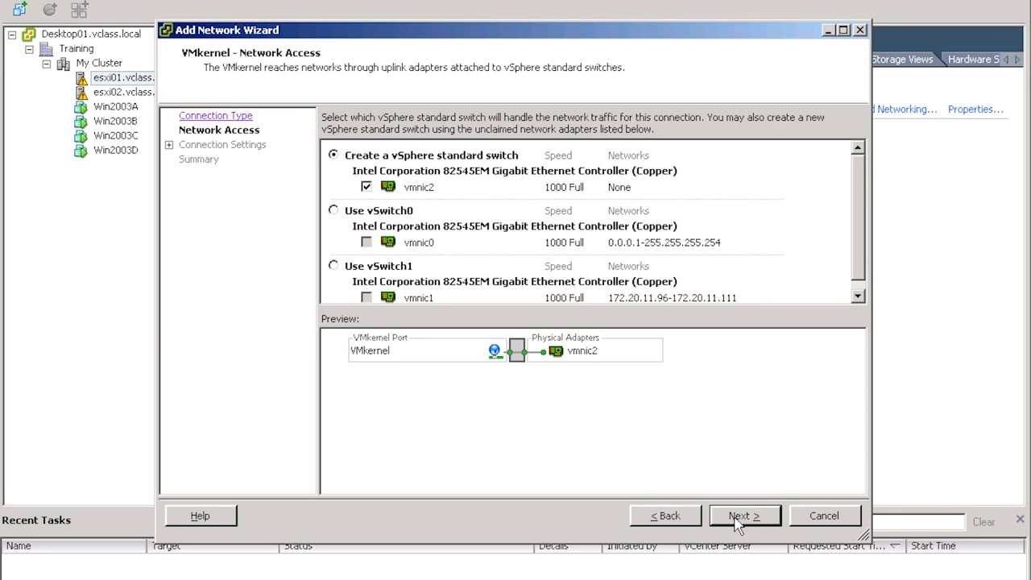
left_click(743, 517)
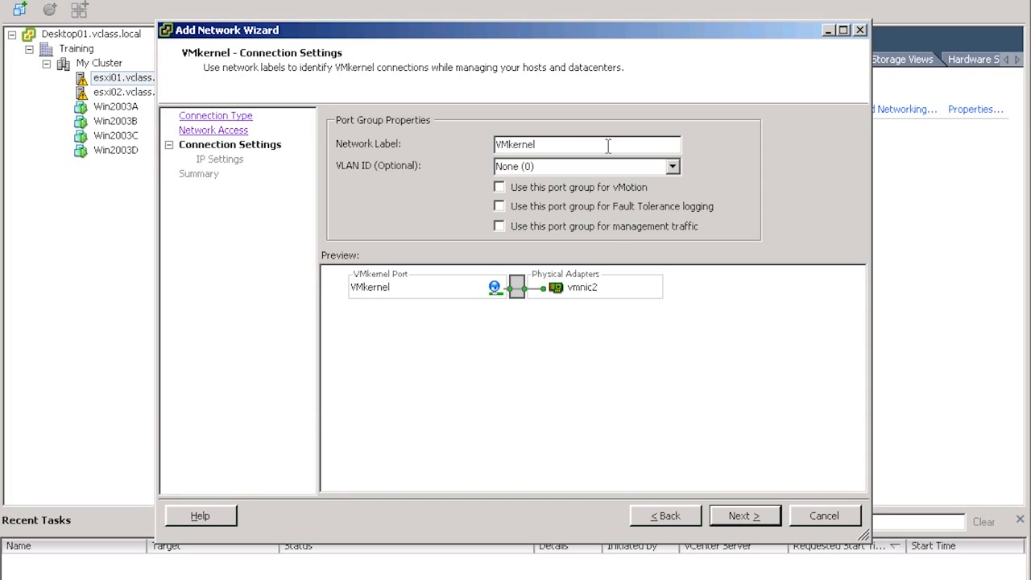
- Label the new port group on esxi01 vMotion and enable it for vMotion
left_click_drag(607, 145, 456, 169)
type("vMotion")
key("Tab")
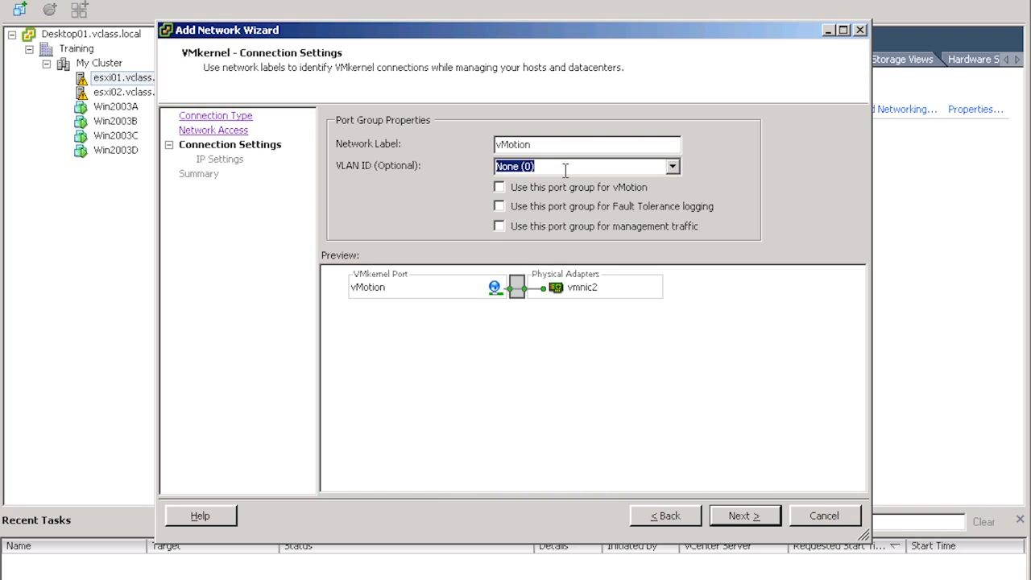
left_click(500, 188)
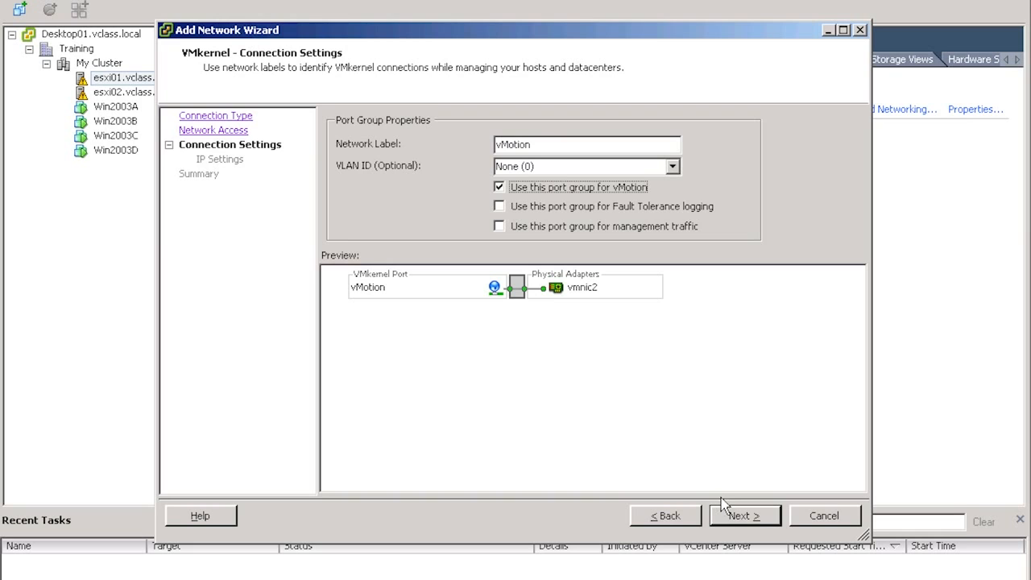
left_click(736, 518)
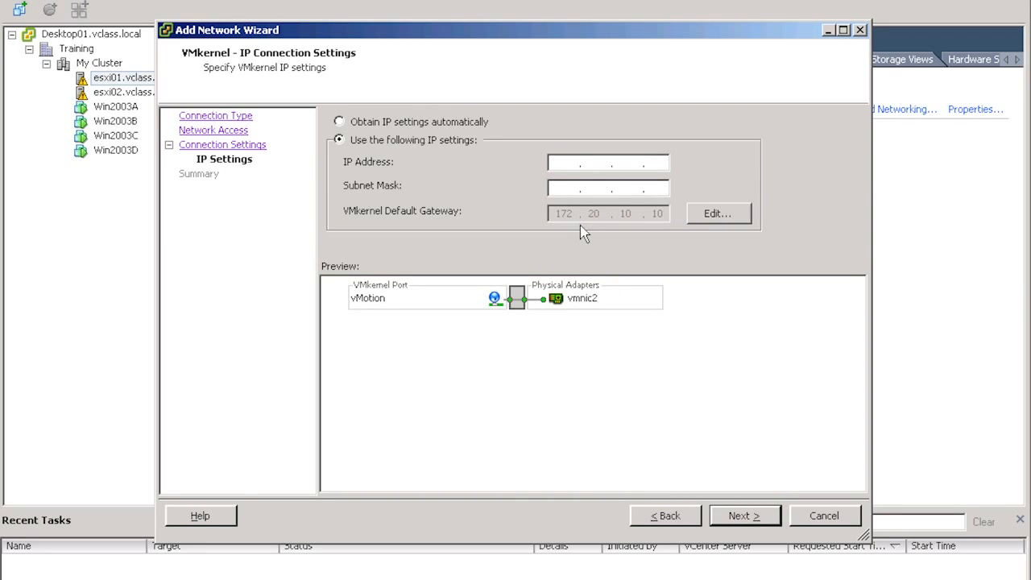
- Set the VMkernel port's IP address to 192.168.1.101 with subnet mask 255.255.255.0 and finish creating the switch on esxi01
left_click(571, 161)
type("192.168.")
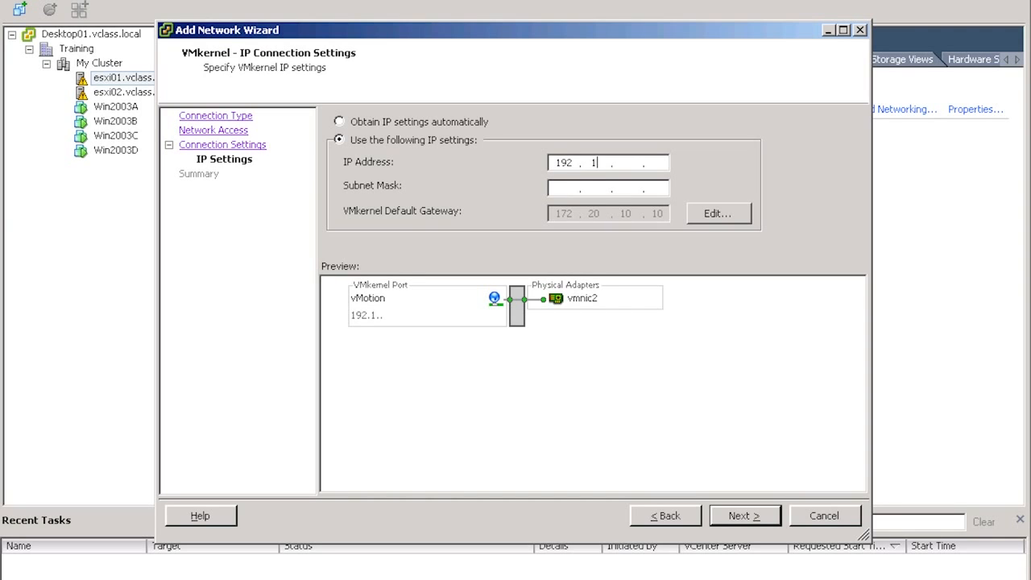
type("1.101")
type("255.255.25")
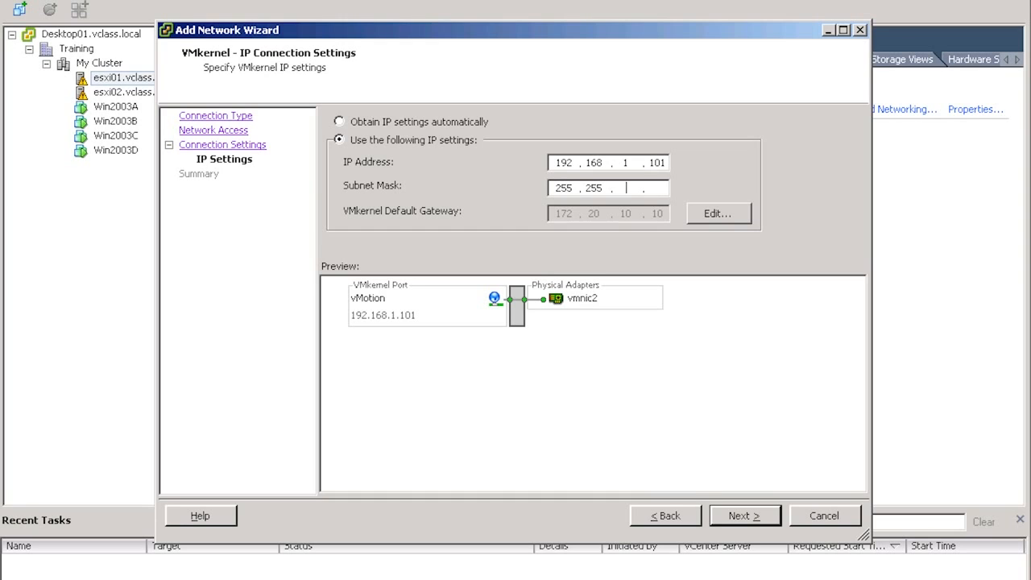
type("5.0")
left_click(754, 516)
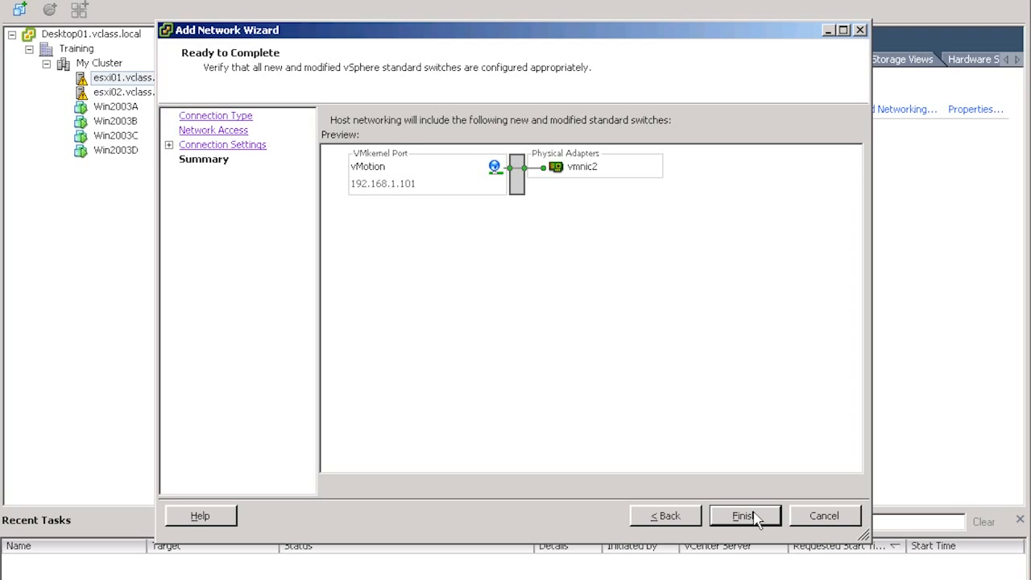
left_click(756, 522)
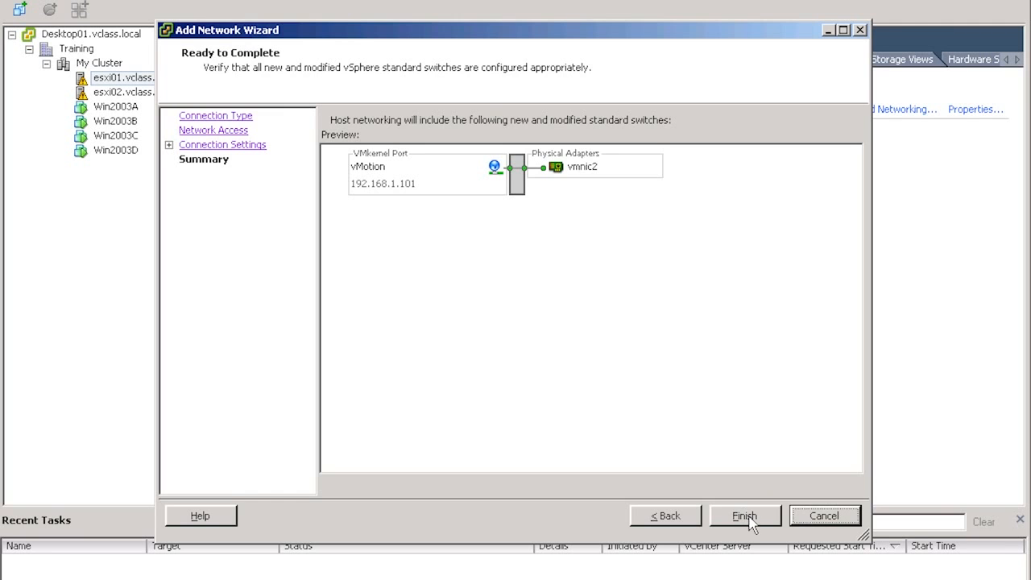
- On host esxi02.vclass.local, start adding a VMkernel connection with a new vSphere standard switch that uses vmnic2
left_click(157, 95)
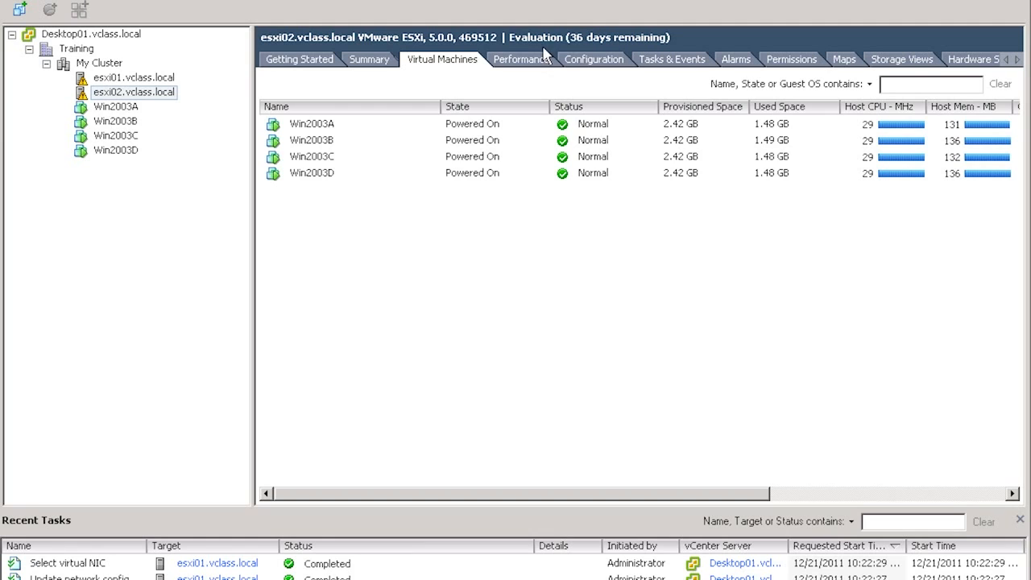
left_click(587, 58)
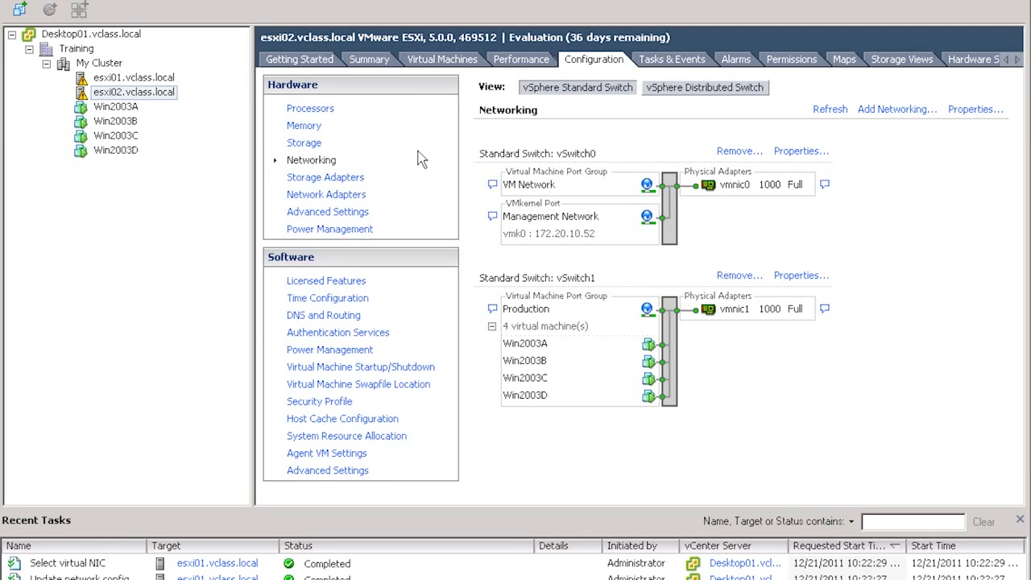
left_click(880, 113)
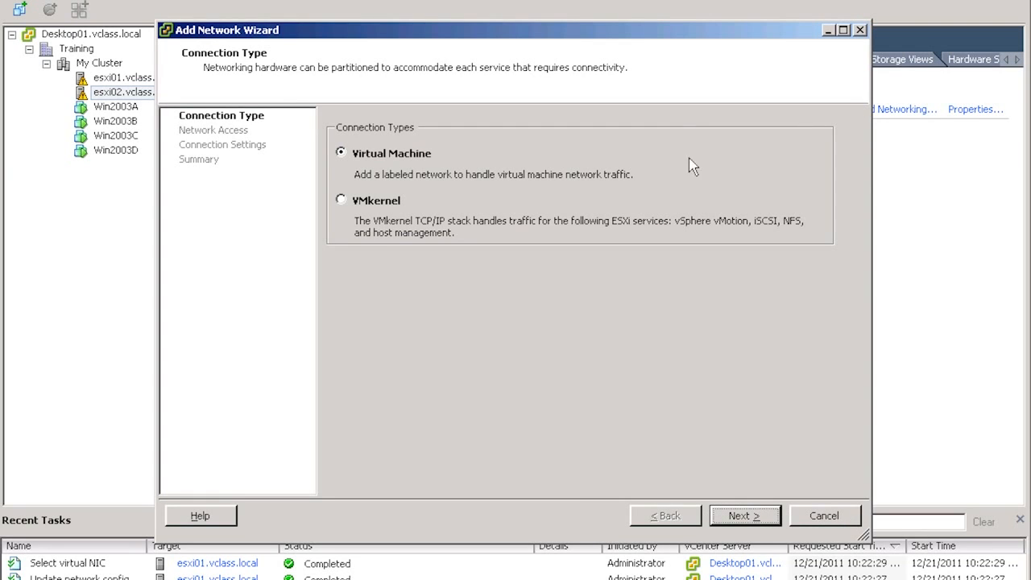
left_click(395, 205)
left_click(743, 517)
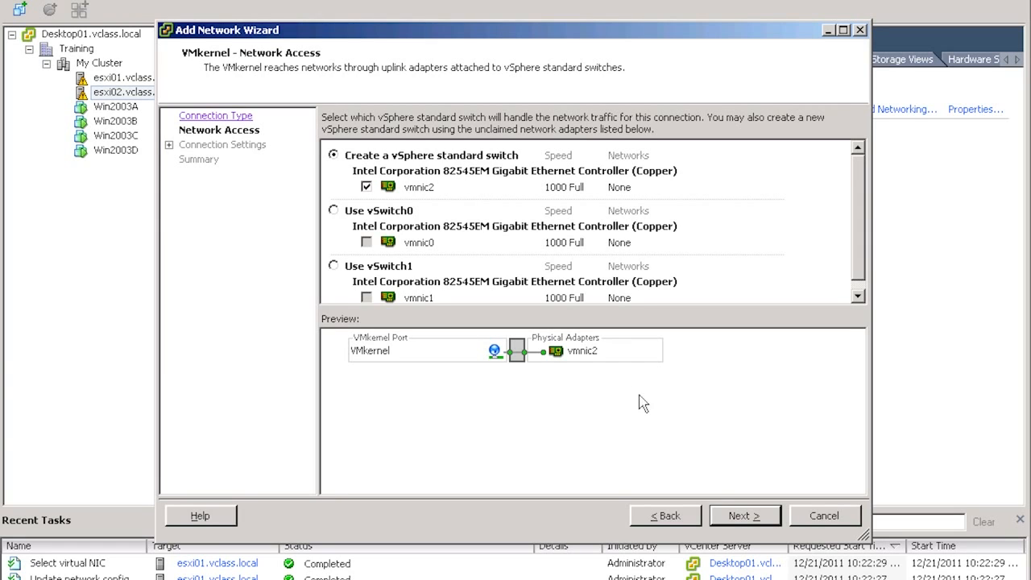
left_click(735, 518)
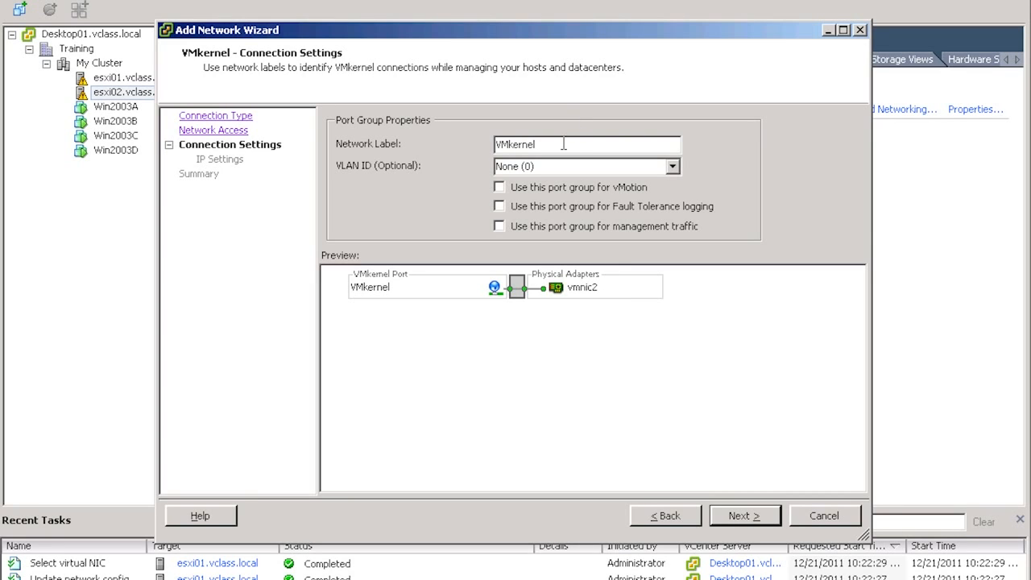
- Name the esxi02 port group vMotion and enable it for vMotion traffic
left_click_drag(564, 144, 391, 139)
type("vMotion")
left_click(501, 191)
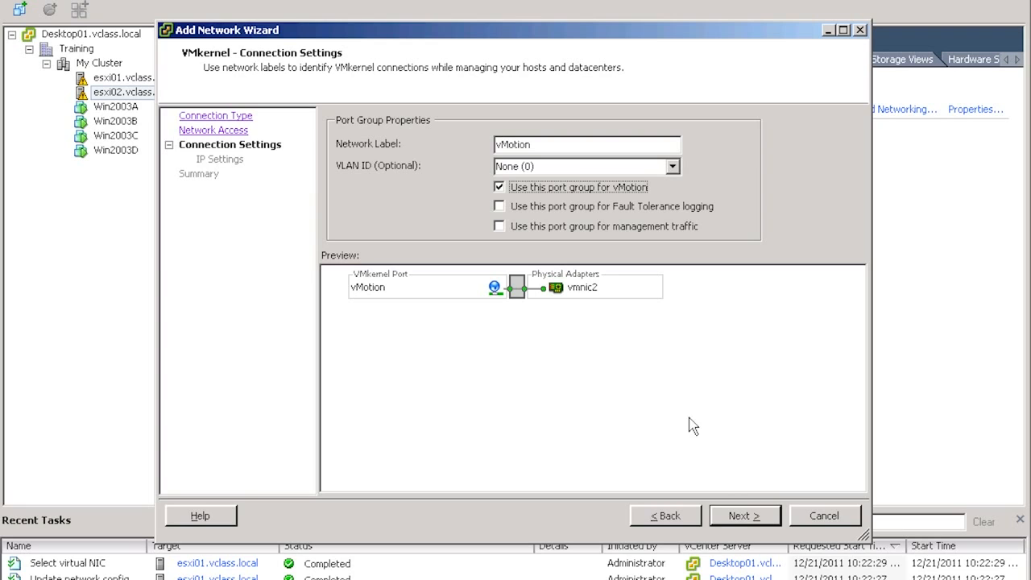
left_click(729, 521)
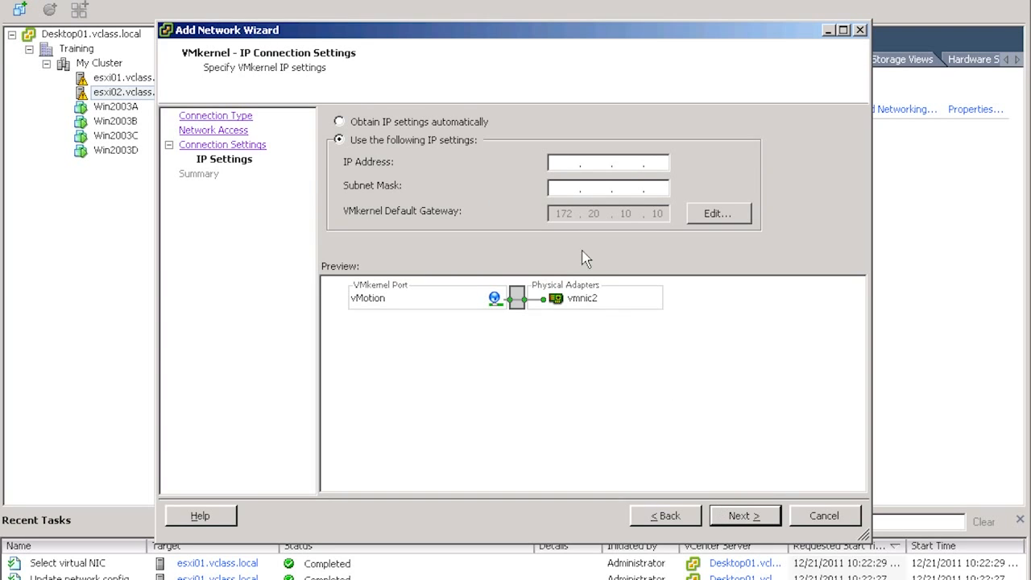
- Give the esxi02 VMkernel port IP address 192.168.1.102 and subnet mask 255.255.255.0, and finish creating the switch
left_click(567, 164)
type("192 . 1")
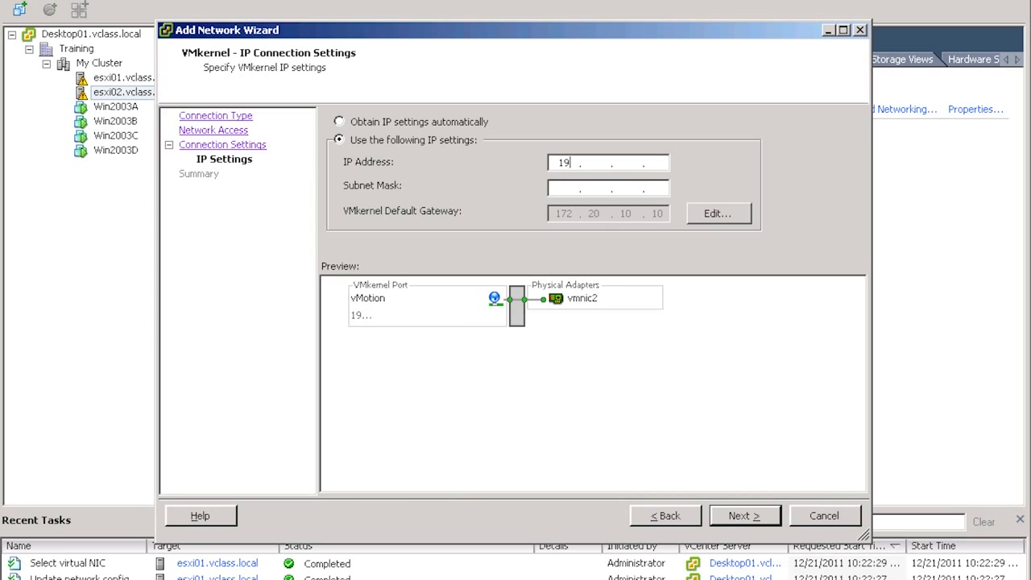
type("68 . 1 . 102")
key("Tab")
type("255.255.255.0")
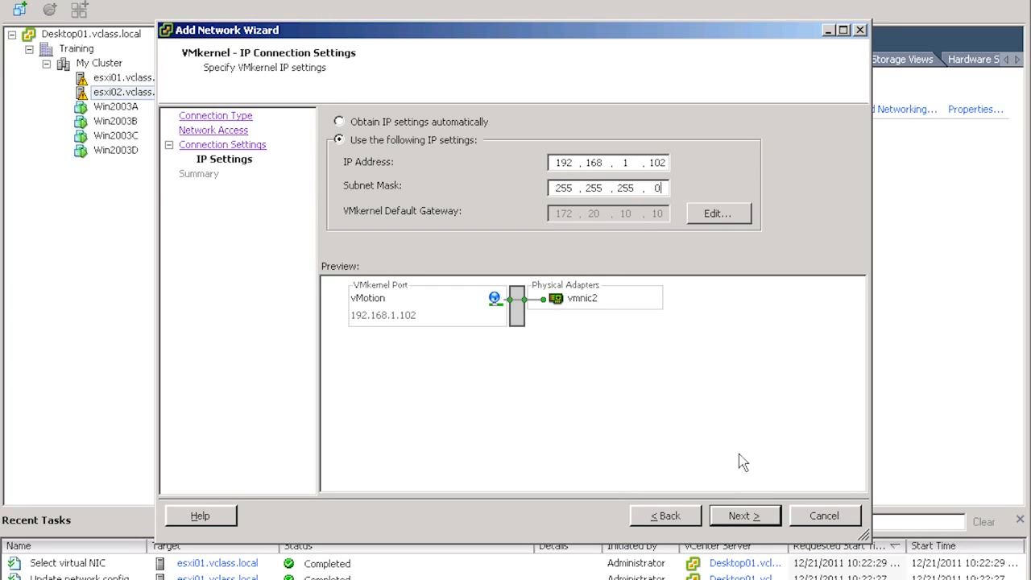
left_click(724, 528)
left_click(722, 525)
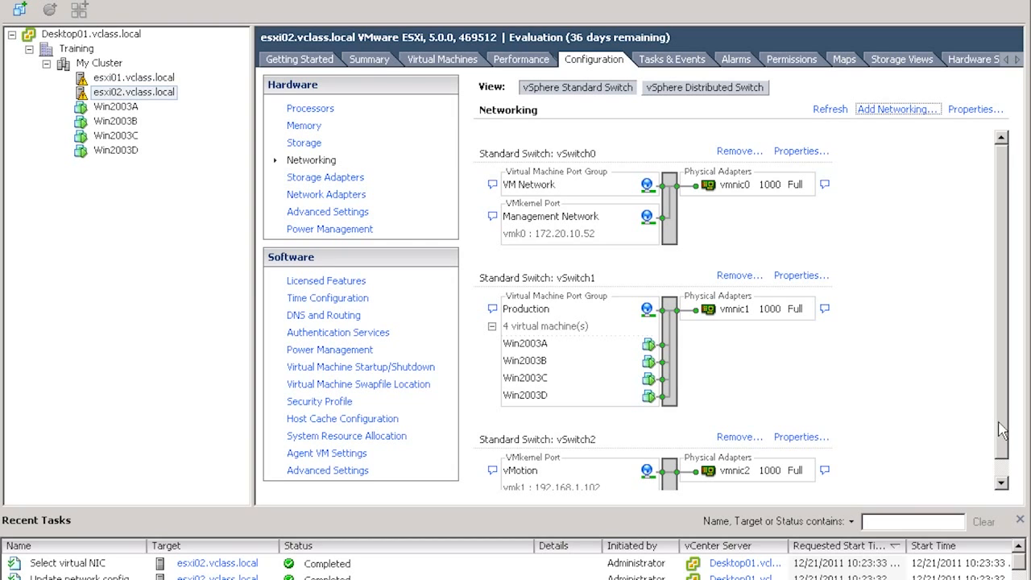
left_click_drag(1007, 429, 1013, 458)
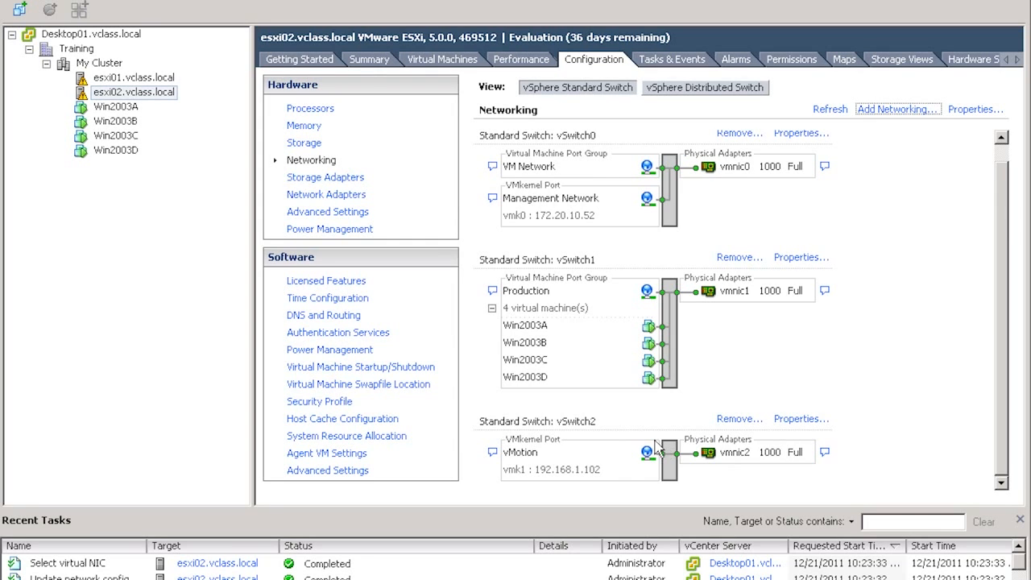
scroll(607, 430, "up", 1)
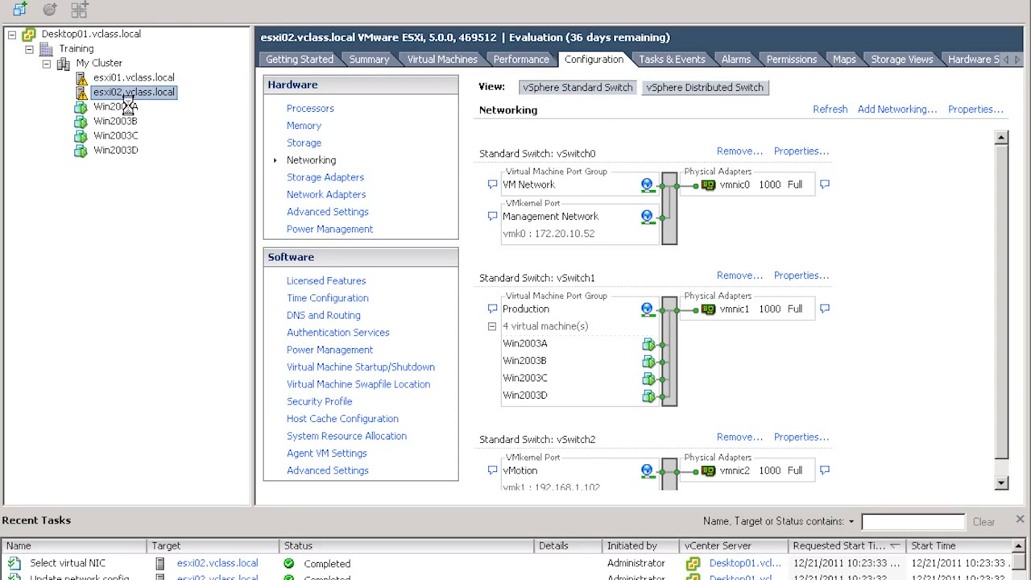
- Start migrating virtual machine Win2003A, using the Change host migration type
left_click(129, 111)
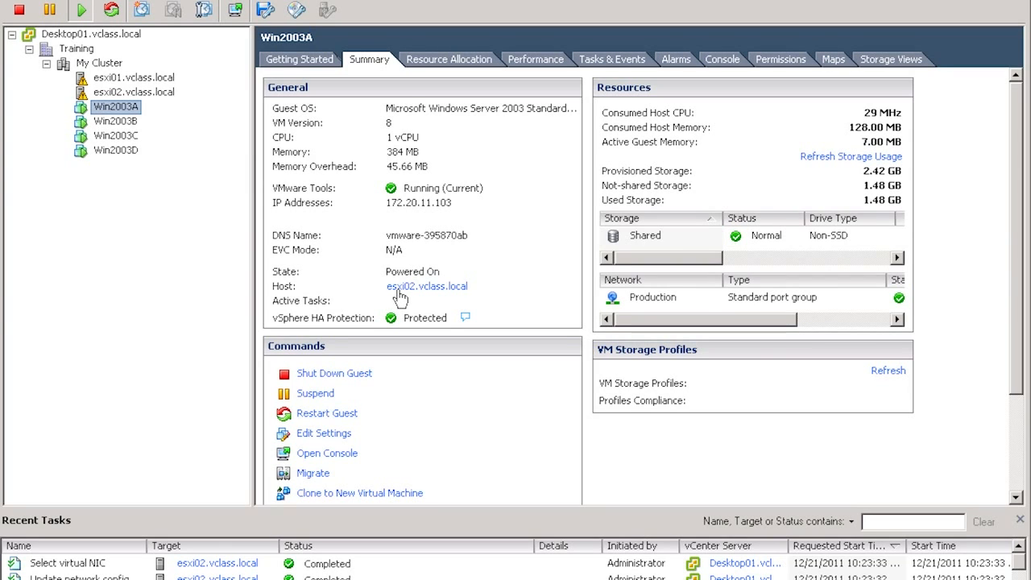
right_click(117, 110)
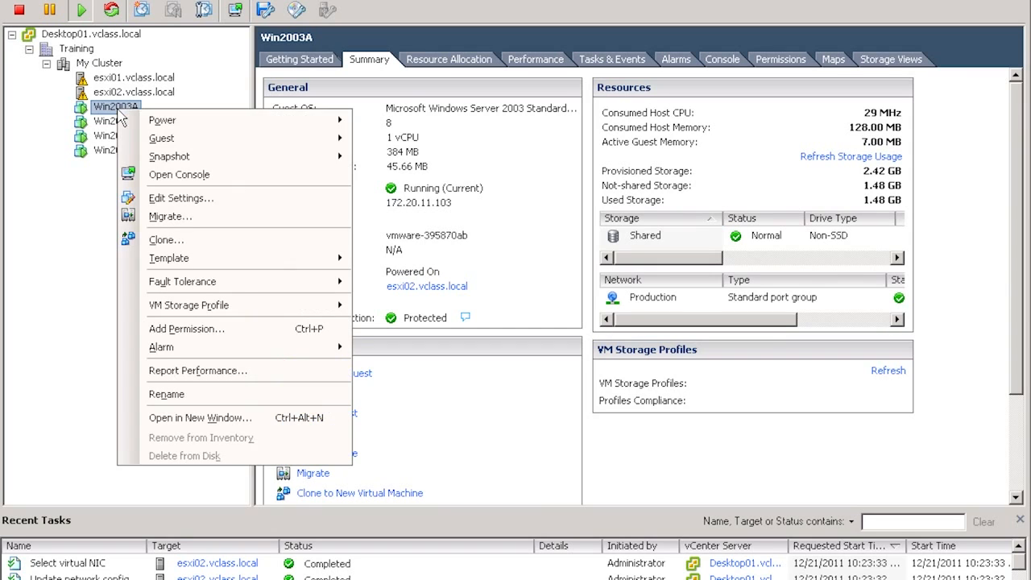
left_click(167, 217)
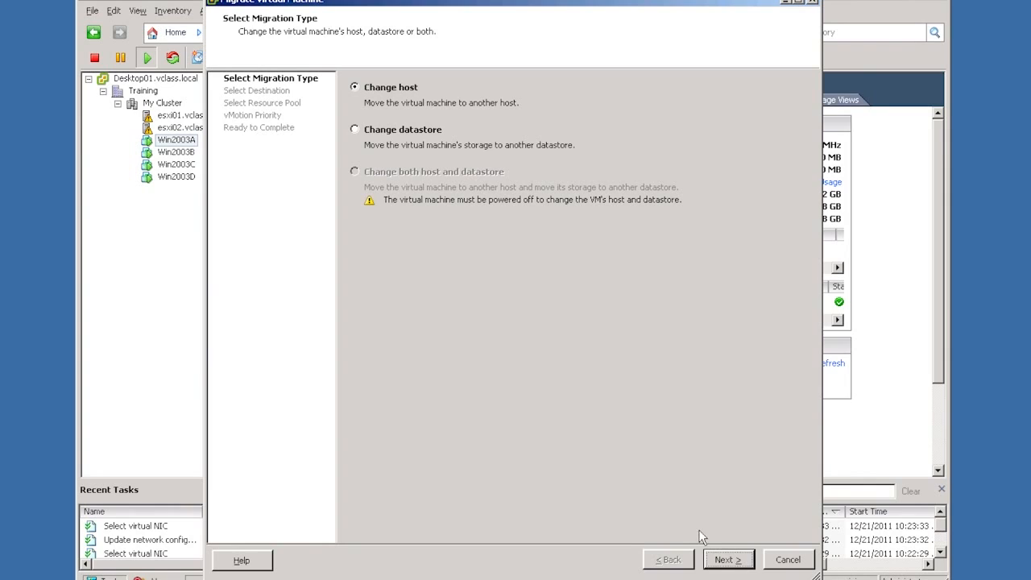
left_click(729, 560)
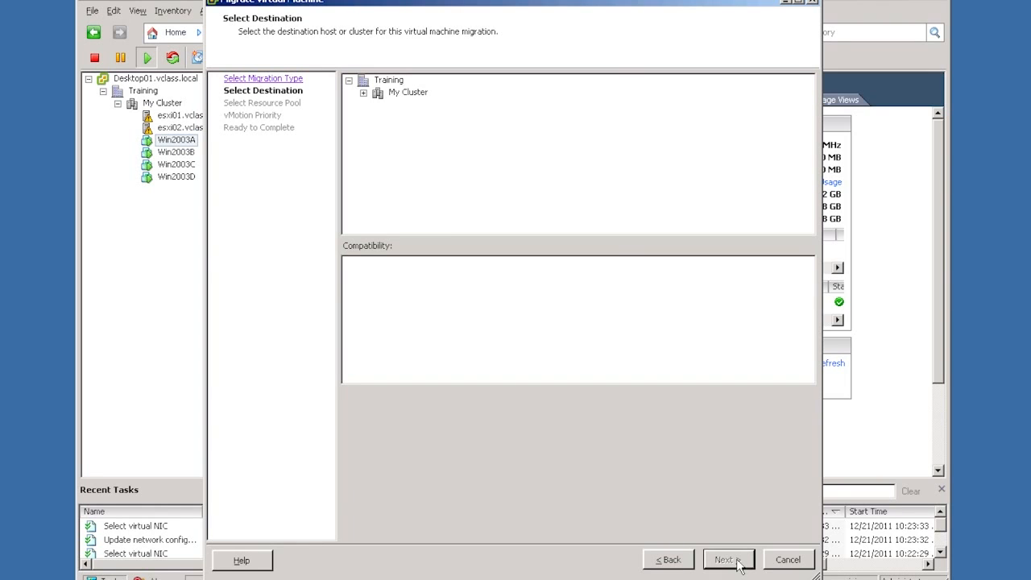
- Choose esxi01.vclass.local in My Cluster as the destination, keep high vMotion priority, and launch the migration
left_click(363, 93)
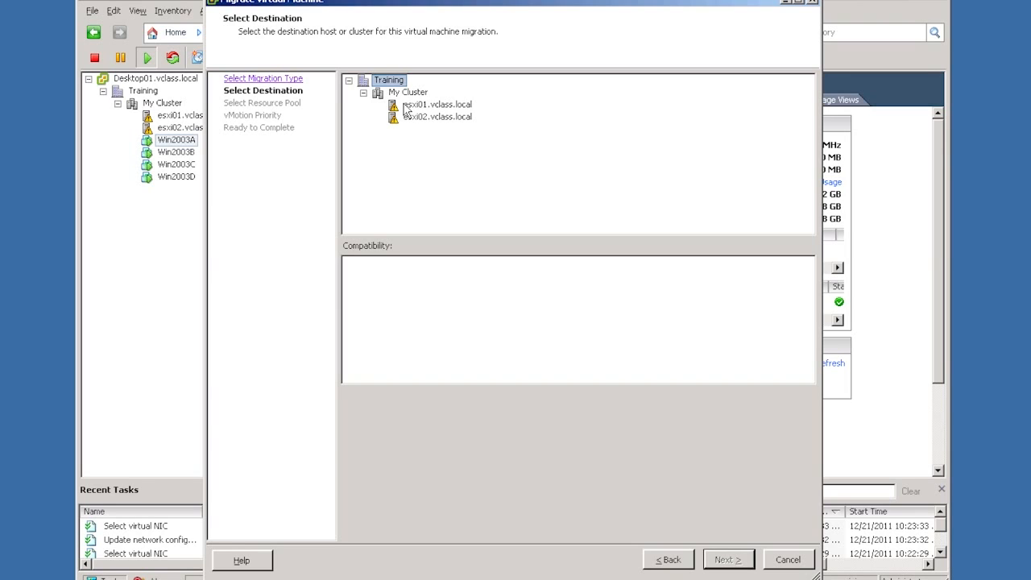
left_click(404, 108)
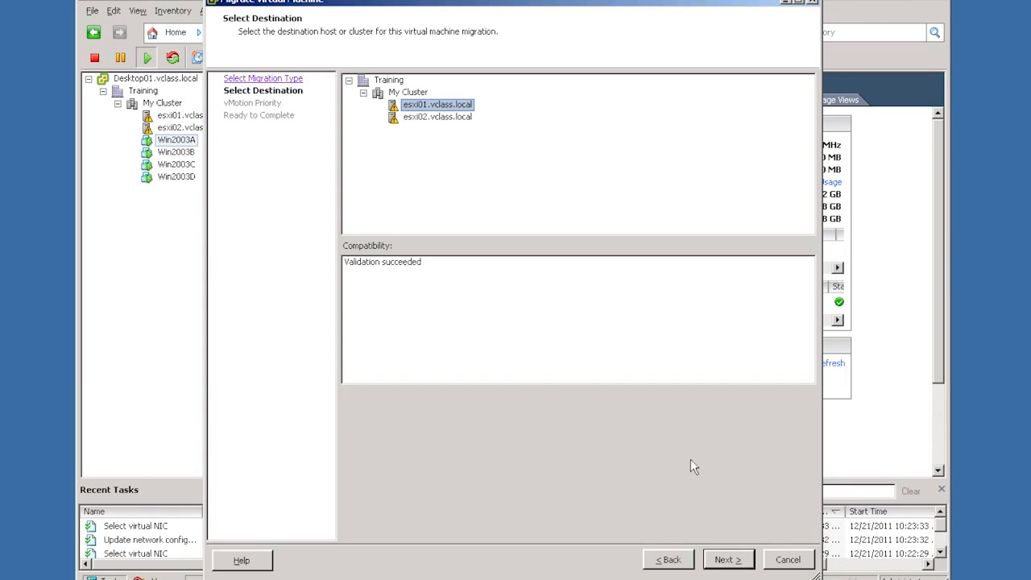
left_click(729, 560)
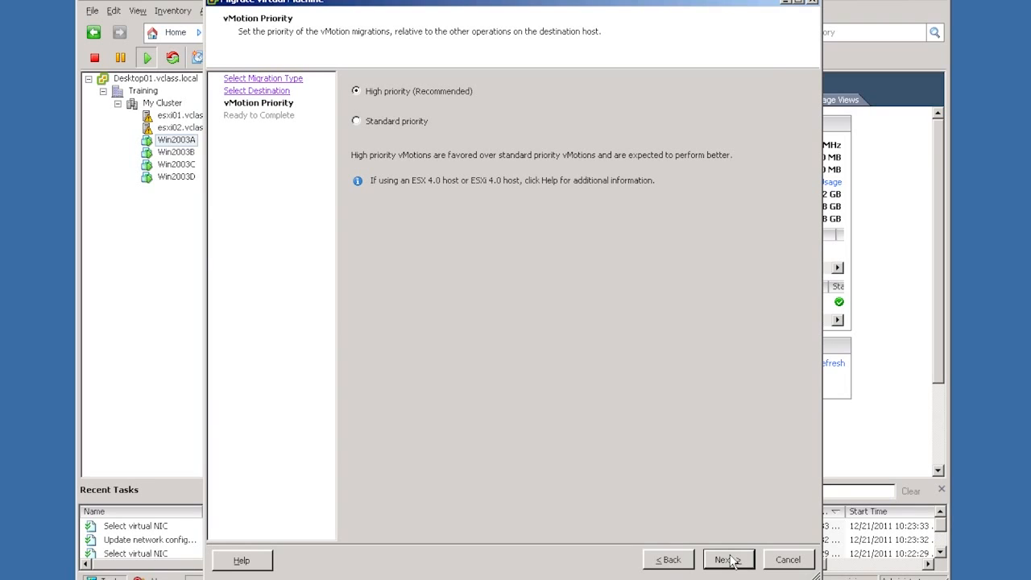
left_click(730, 560)
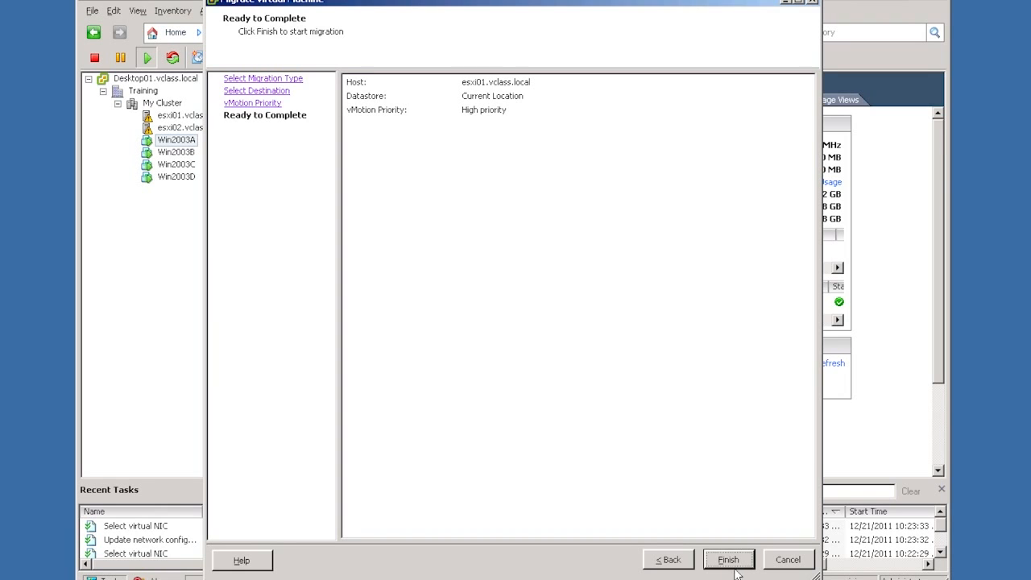
left_click(729, 560)
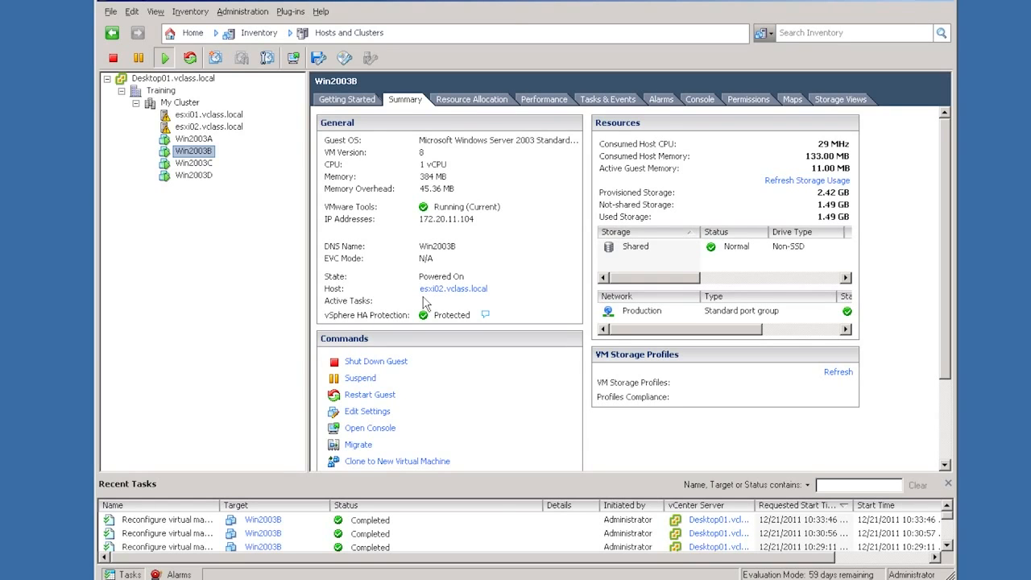
- Open the settings of virtual machine Win2003B and switch CD/DVD drive 1 to use a datastore ISO file
right_click(206, 156)
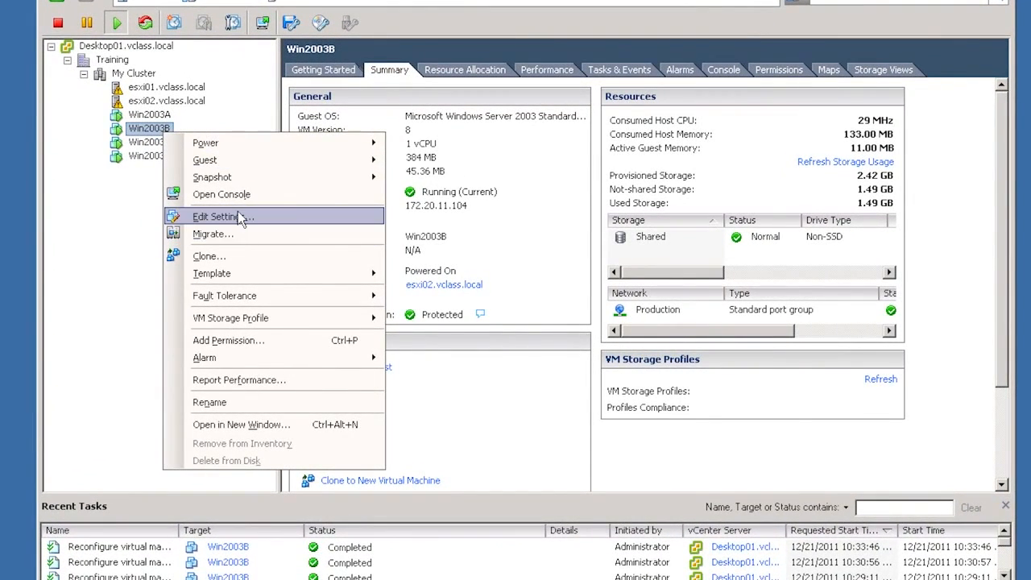
left_click(238, 216)
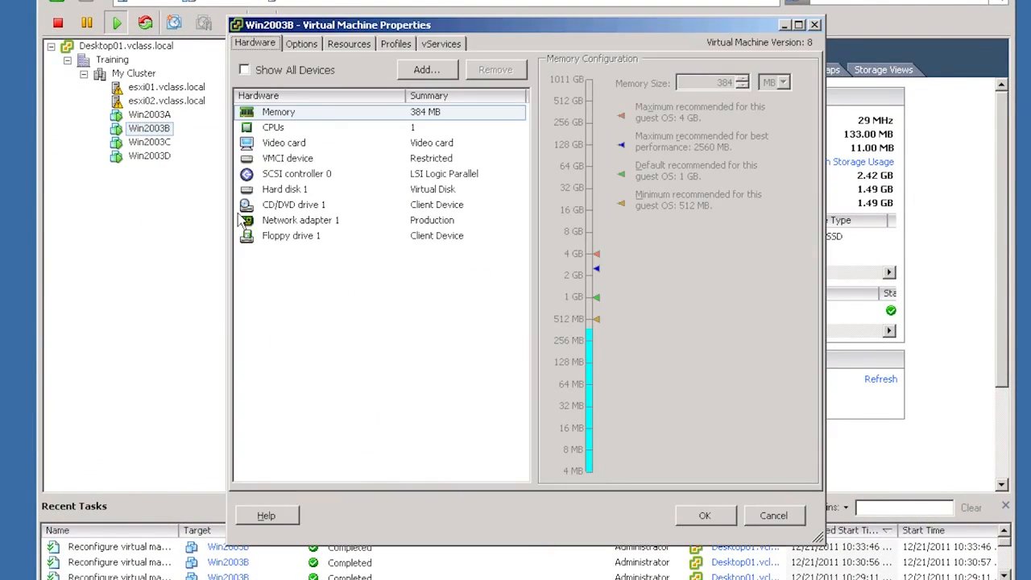
left_click(258, 207)
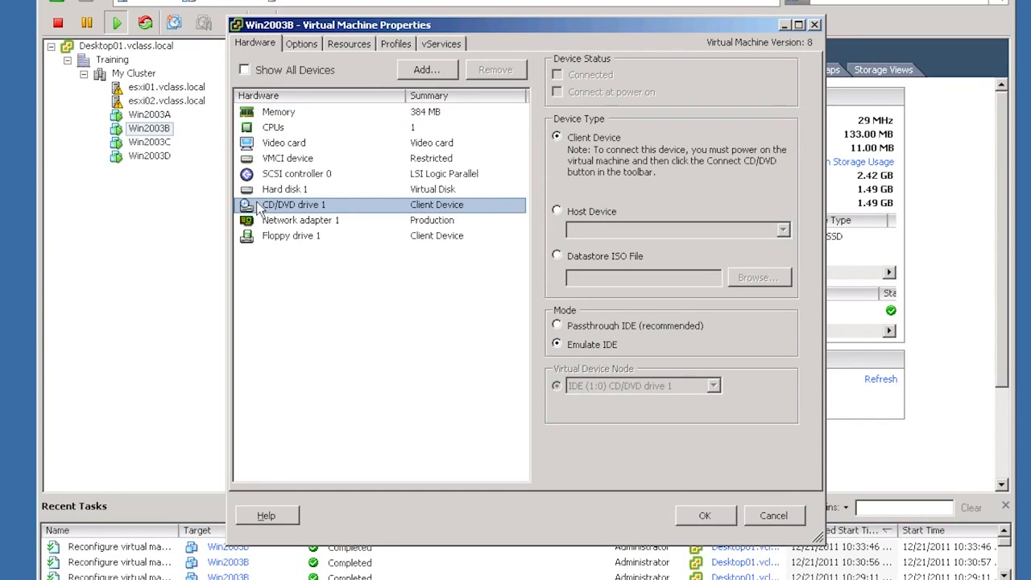
left_click(564, 257)
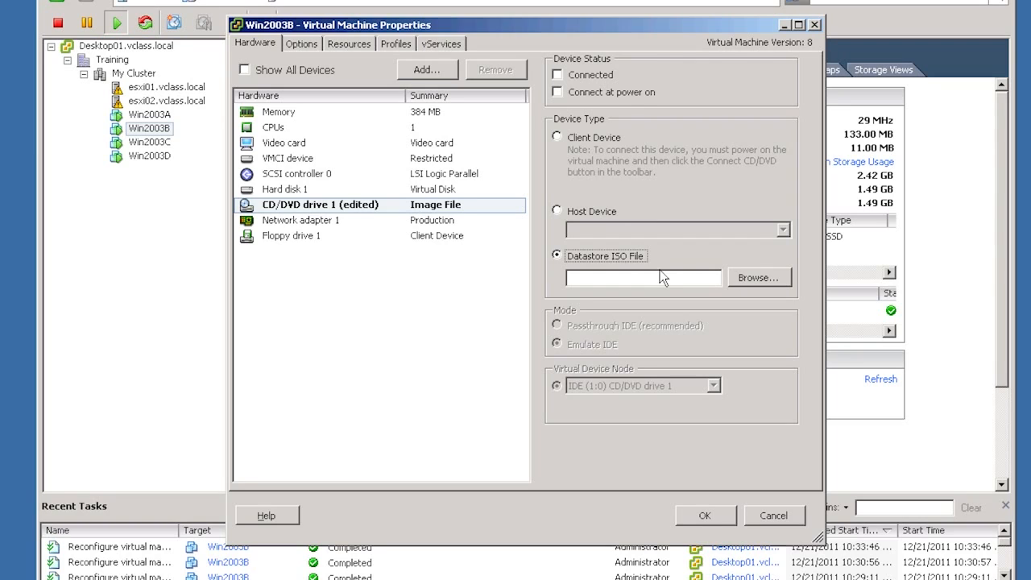
- Attach Classfiles-vSphere.iso from the ISO-files folder on datastore Local 02, set the drive to Connected, and apply the settings
left_click(743, 284)
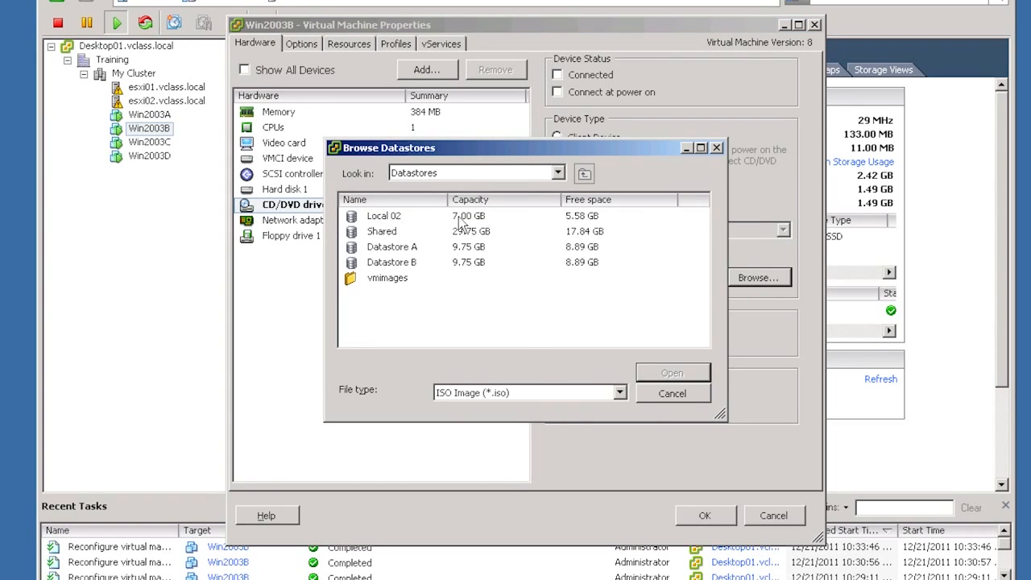
left_click(382, 223)
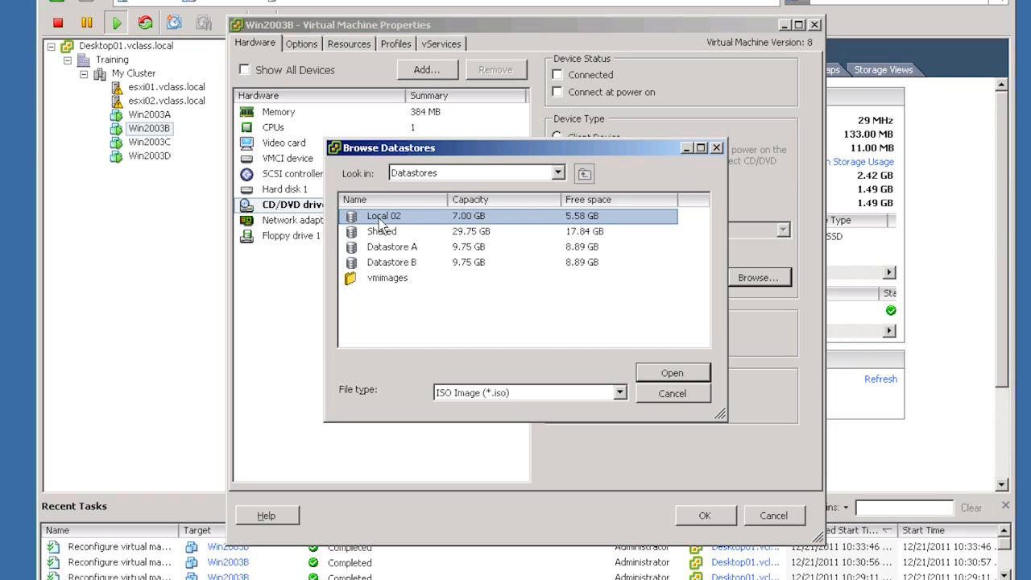
double_click(379, 219)
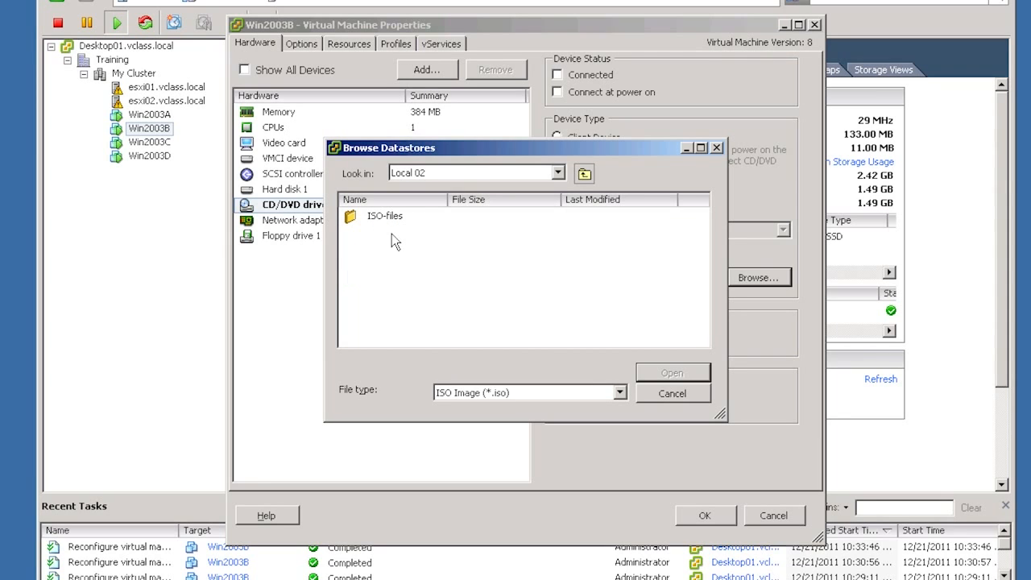
double_click(386, 216)
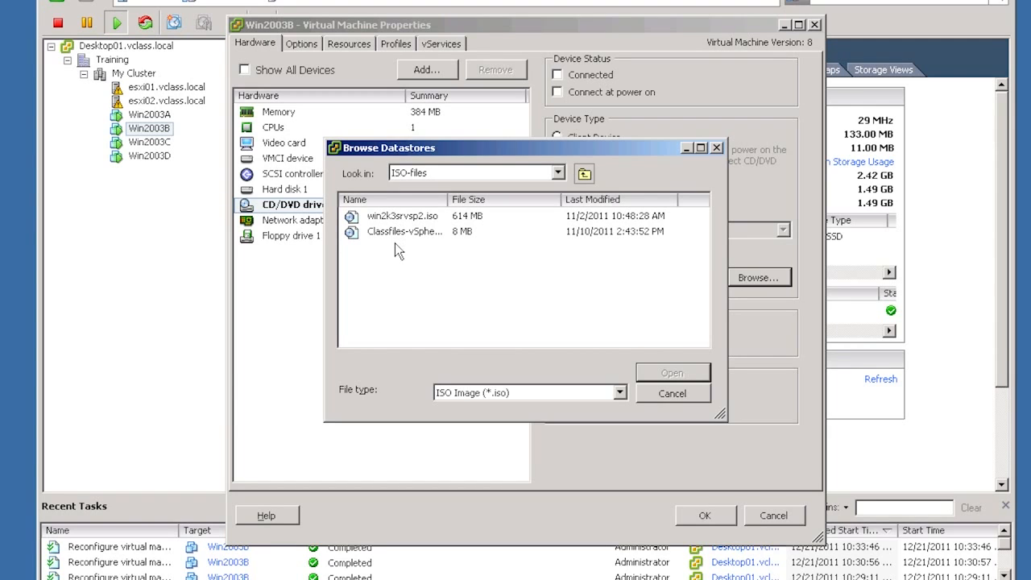
left_click(398, 231)
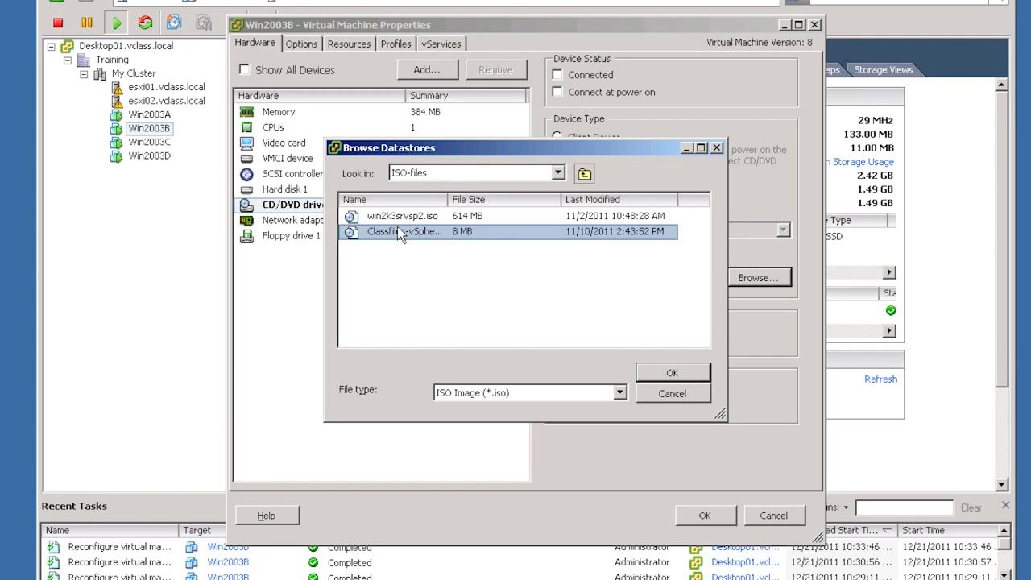
left_click(651, 374)
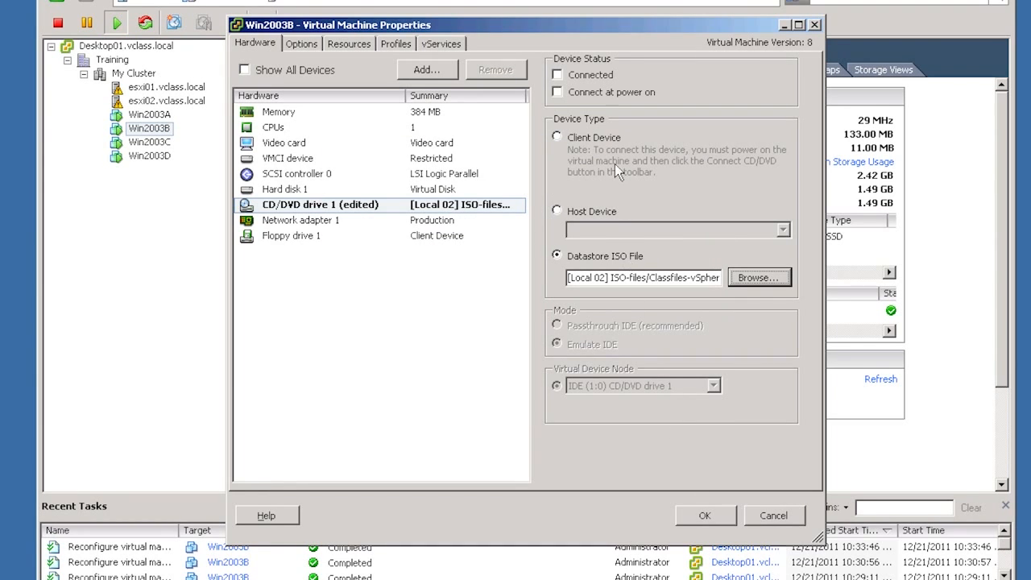
left_click(588, 74)
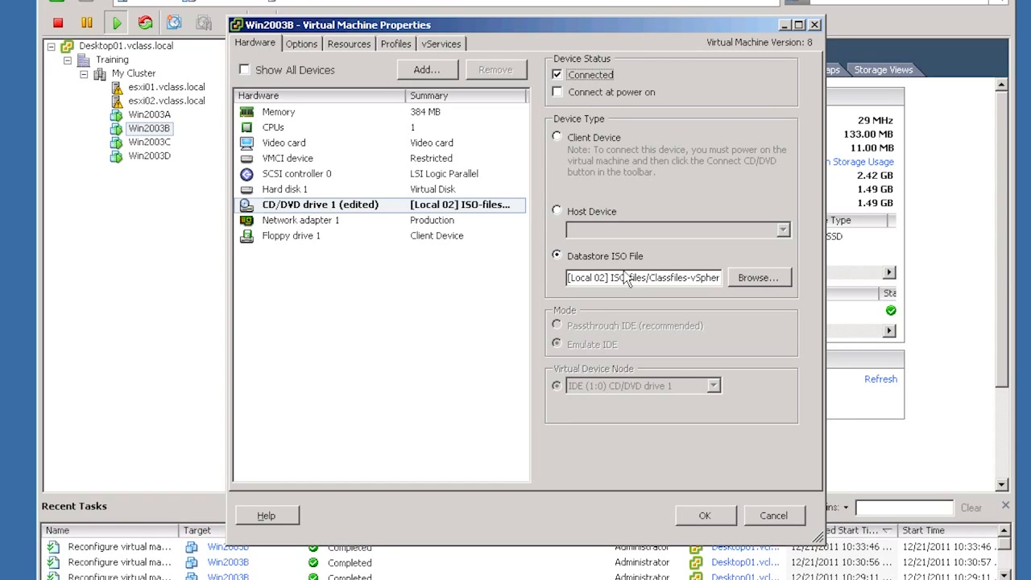
left_click(720, 515)
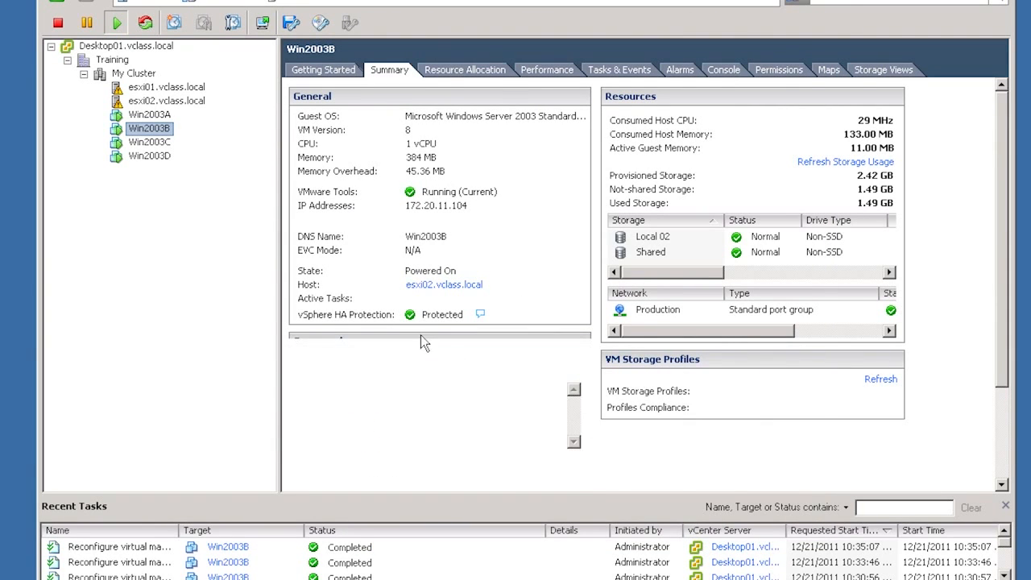
- Check Win2003B's compatibility for a Change host migration to esxi01.vclass.local, cancel the migration, and display the virtual machine's vMotion map
right_click(152, 134)
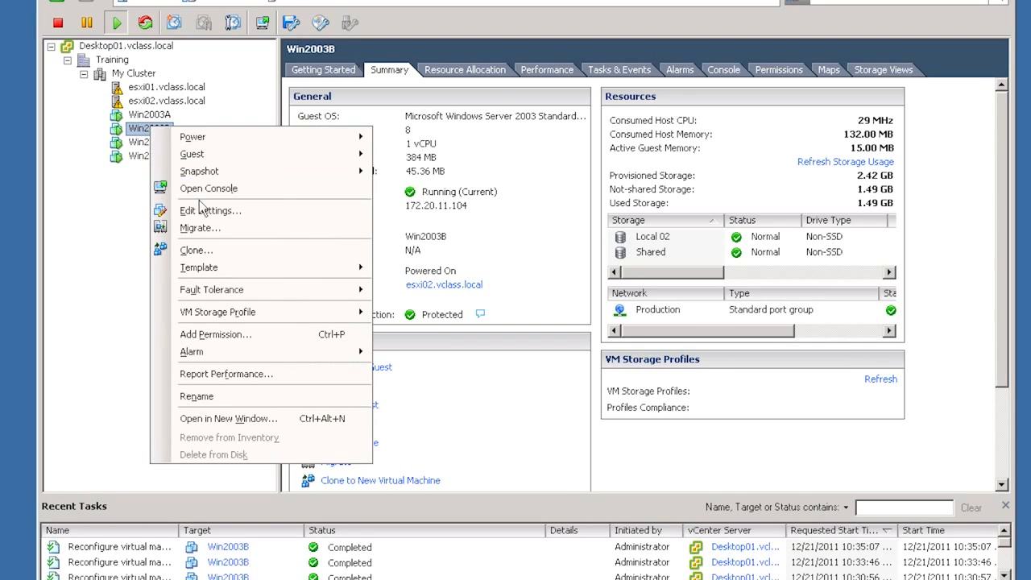
left_click(226, 226)
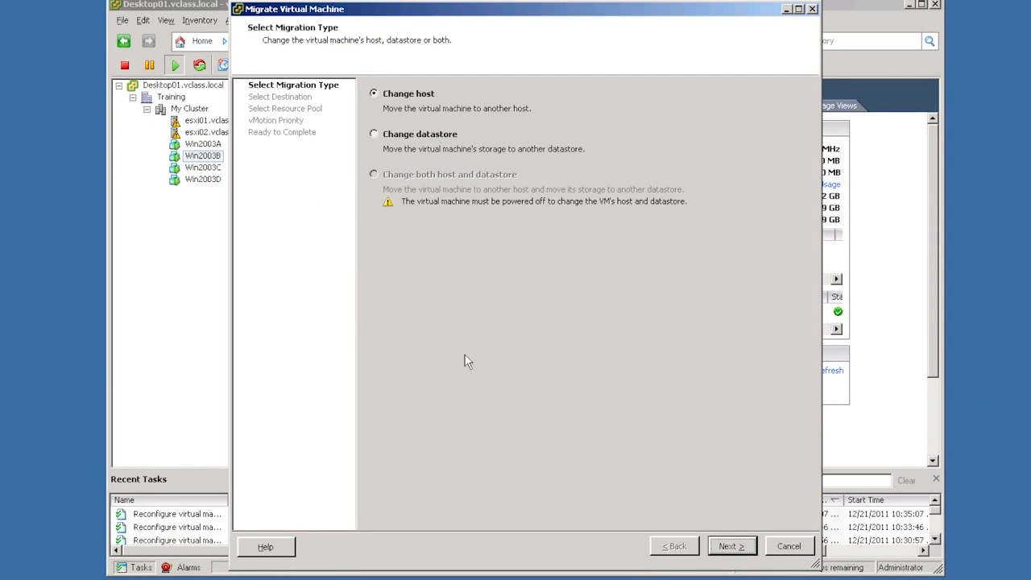
left_click(732, 547)
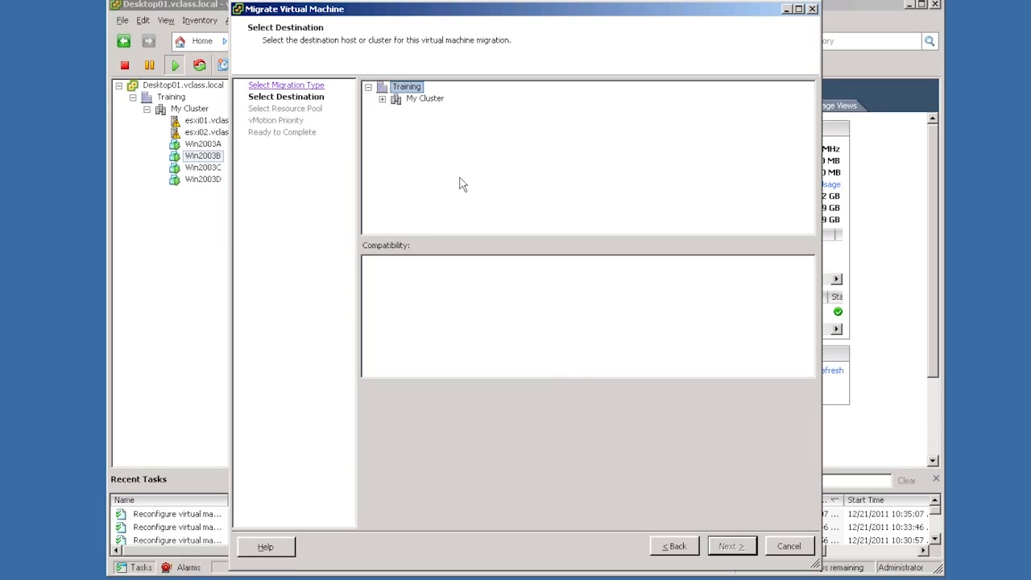
left_click(383, 98)
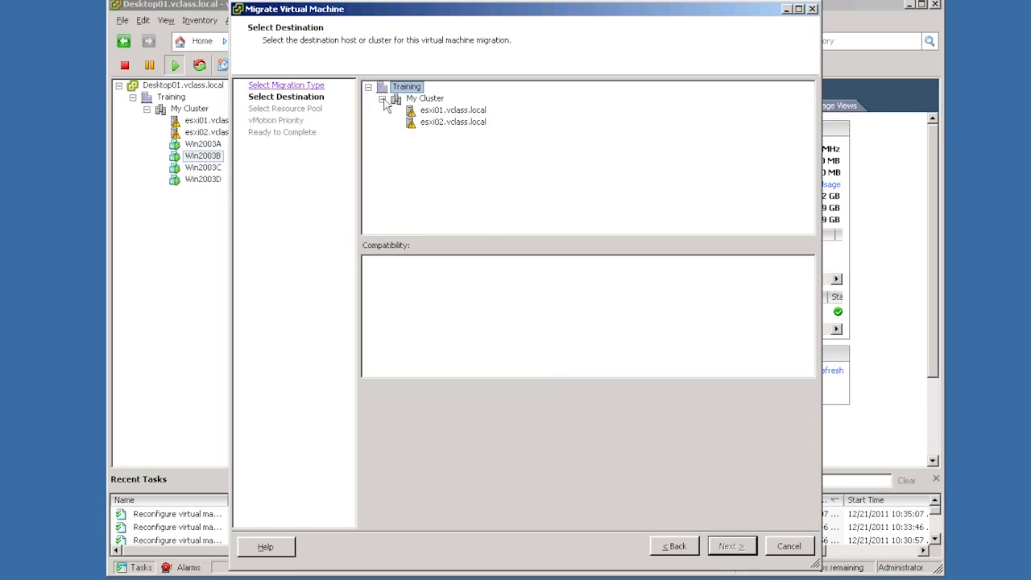
left_click(446, 112)
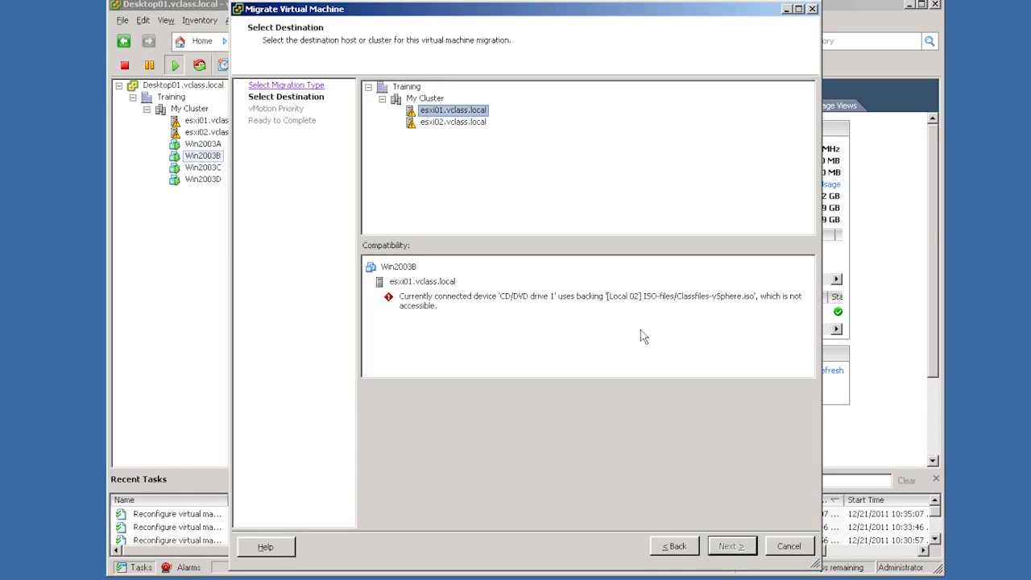
left_click(790, 548)
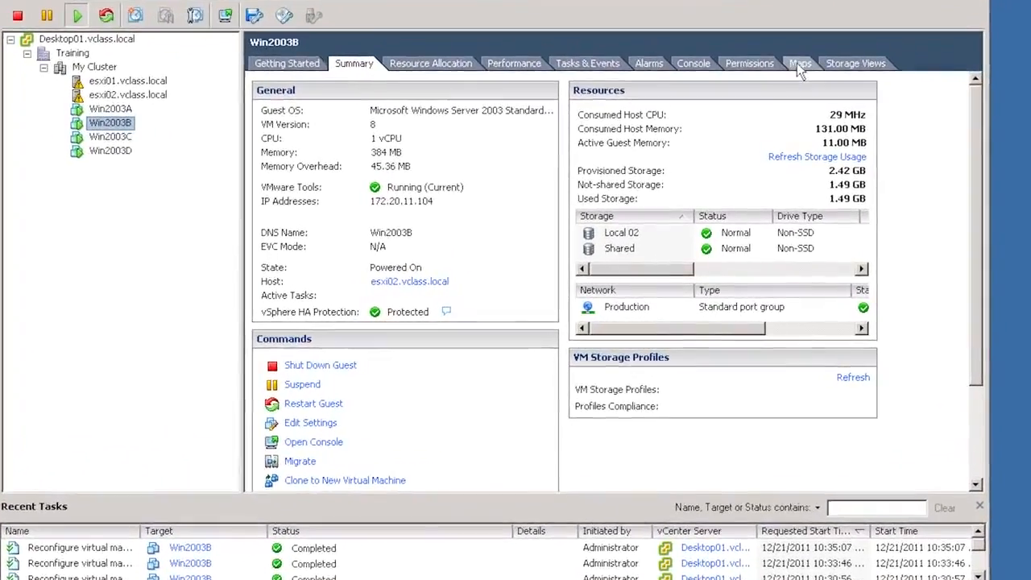
left_click(791, 89)
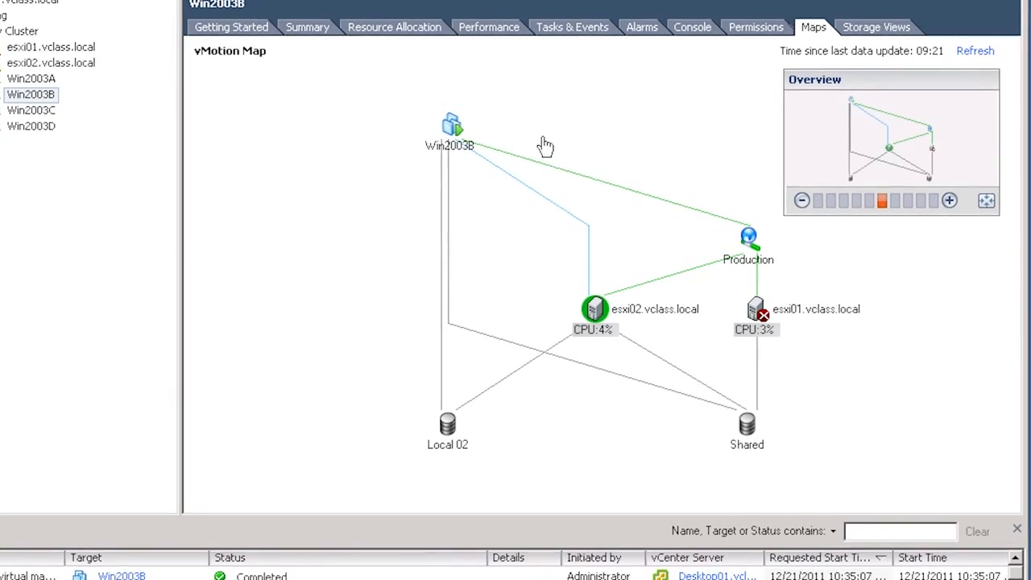